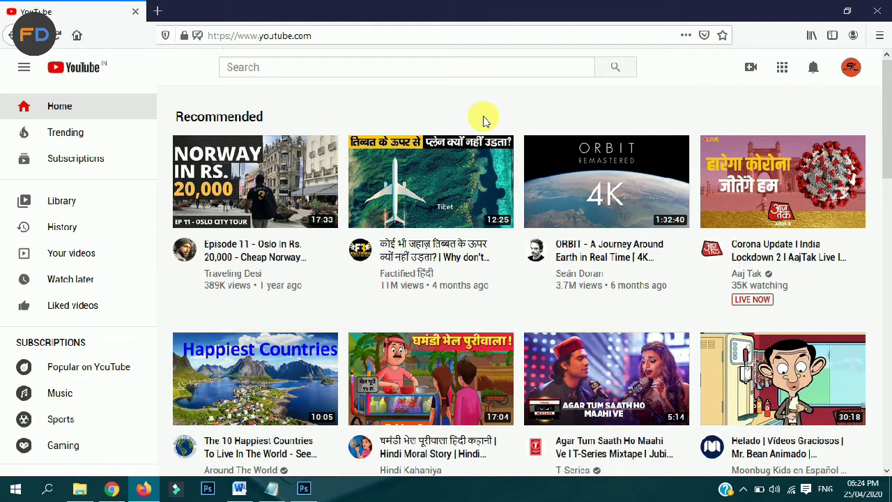
left_click(852, 69)
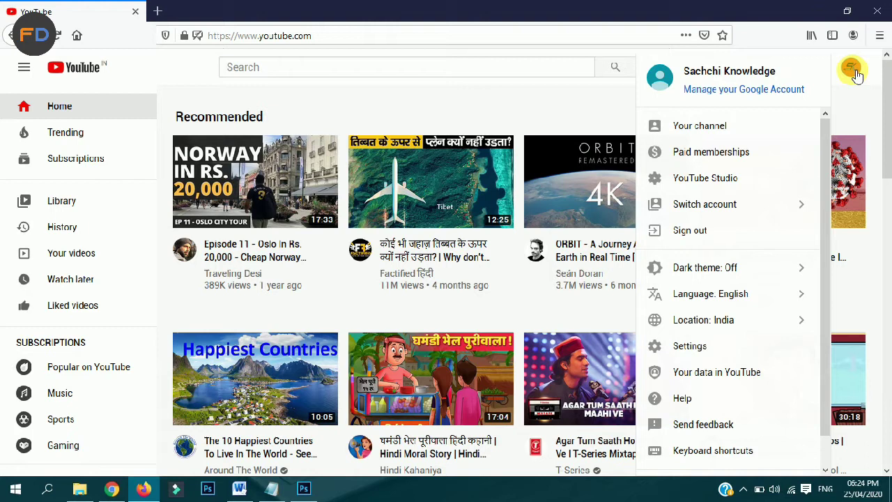
left_click(854, 72)
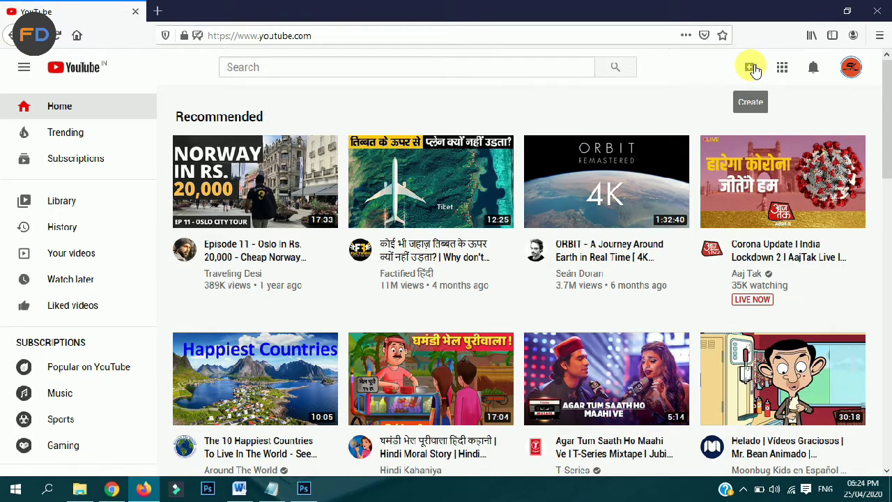
Start a new video upload with the file "Short Motivational Story In Hindi" from the Motivational Story folder
left_click(752, 68)
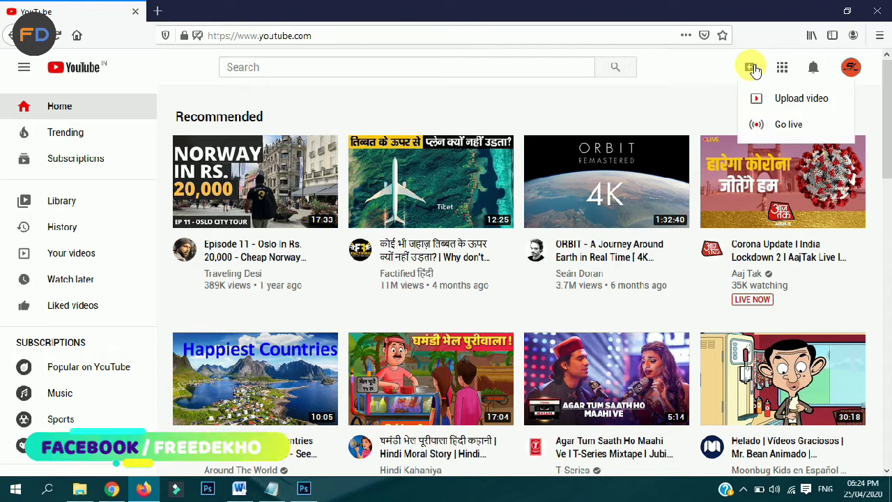
left_click(801, 98)
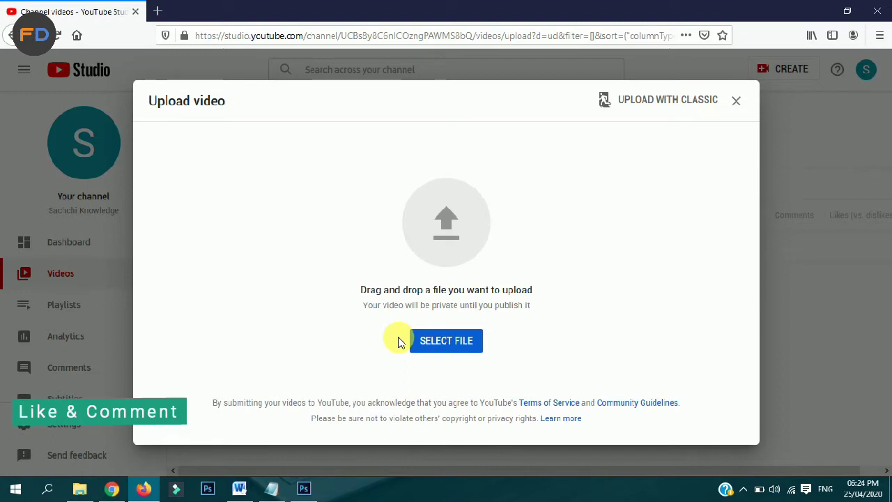
left_click(446, 344)
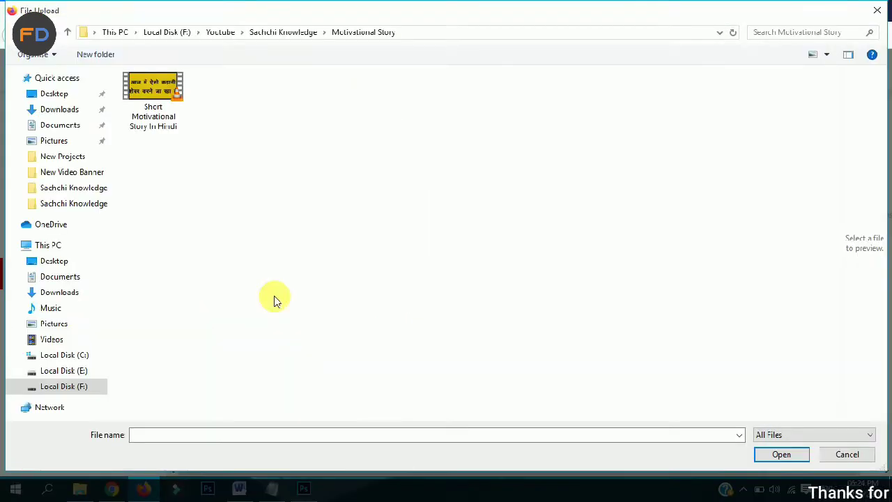
left_click(160, 102)
left_click_drag(160, 101, 537, 277)
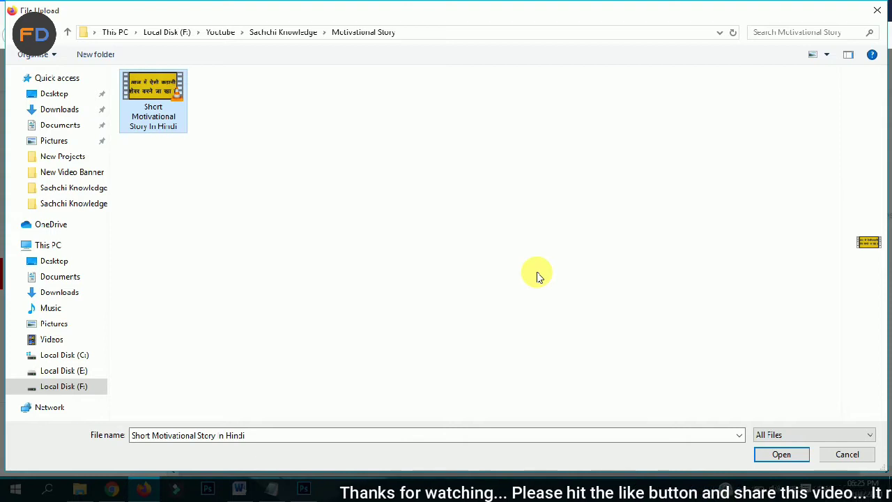
left_click(783, 456)
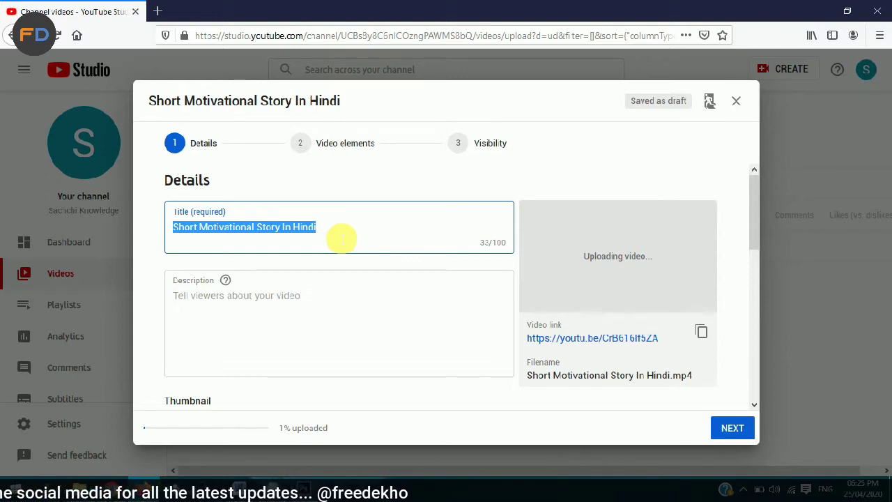
Replace the video title with "✋ Motivational Story in Hindi | जिन्दगी की सोच बदल देगी ये कहानी | the price of bright blue stone"
key("BackSpace")
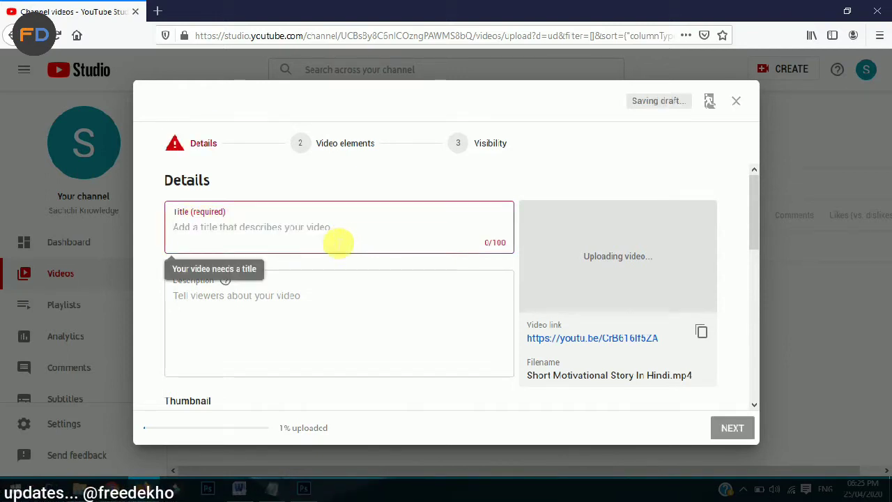
type("✋ Motivational Story in Hindi | जिन्दगी की सोच बदल देगी ये कहानी | the price of bright blue stone")
Copy the description text, starting at "Hello Dosto!" and including the social links, from the Word document into the video's Description
left_click(279, 319)
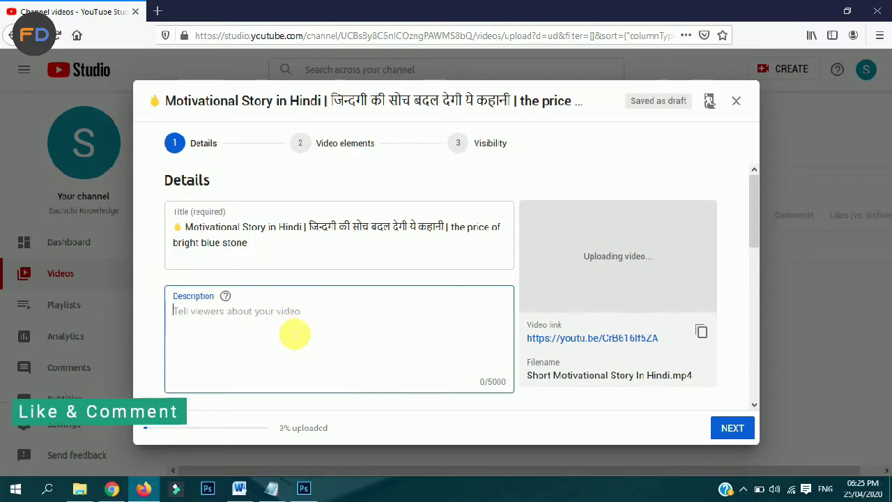
left_click_drag(174, 299, 207, 305)
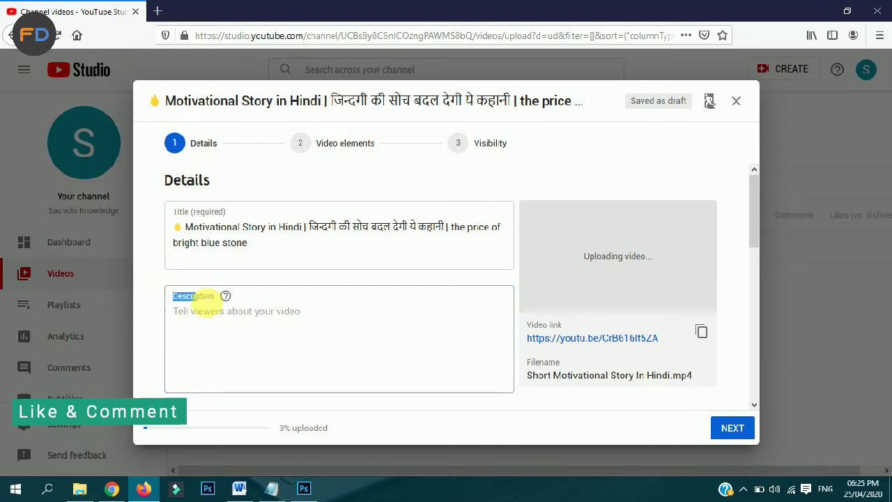
left_click(230, 332)
left_click_drag(757, 187, 759, 222)
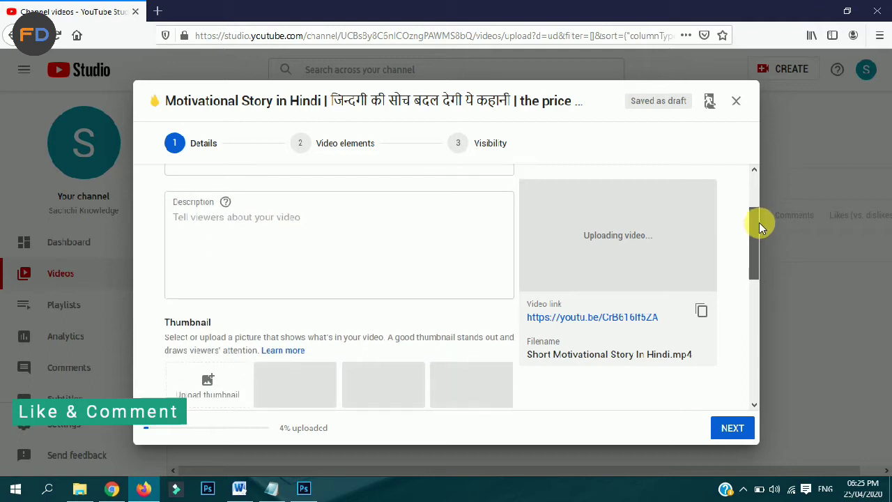
left_click(269, 249)
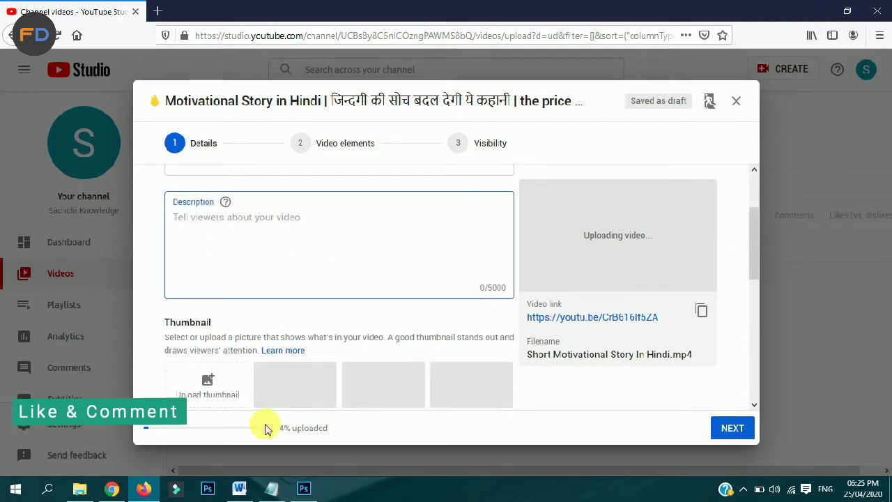
left_click(239, 487)
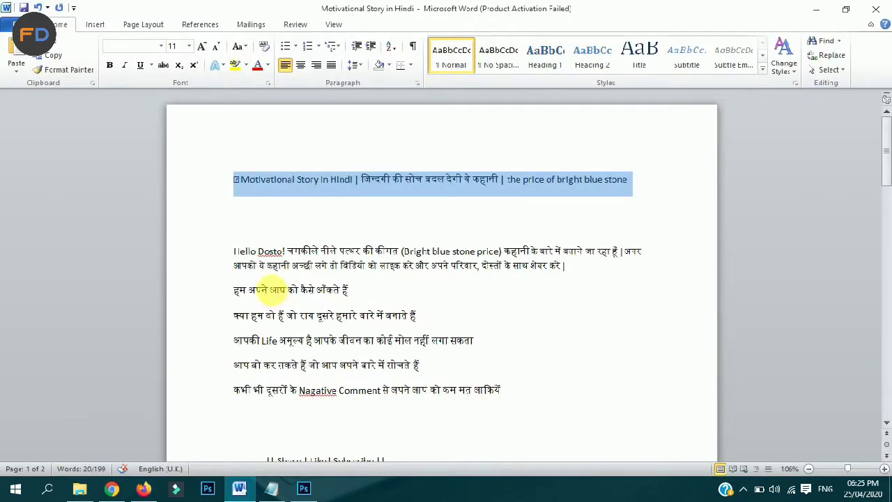
left_click_drag(234, 250, 380, 277)
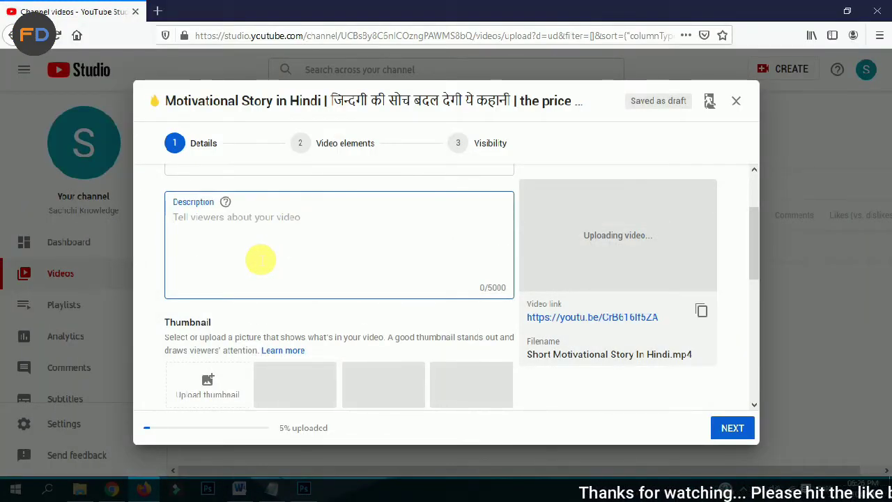
key("ctrl+v")
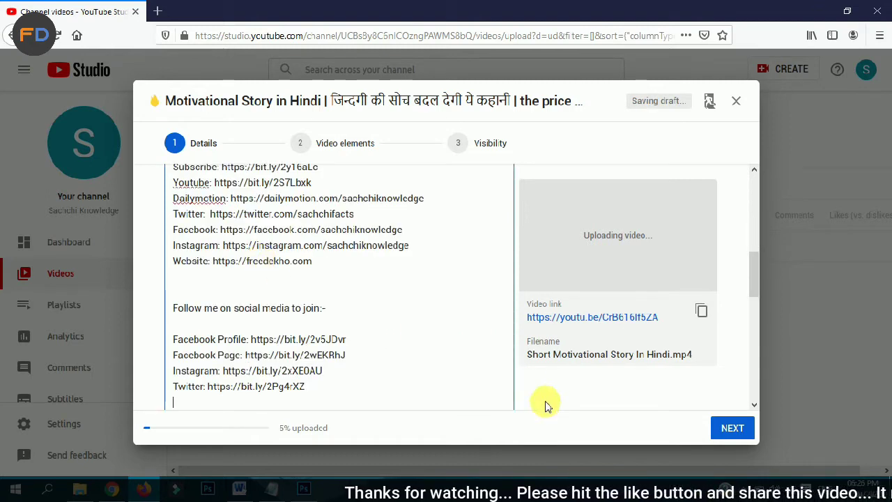
Copy the full video title and insert it at the start of the description, above "Hello Dosto!"
key("shift+Tab")
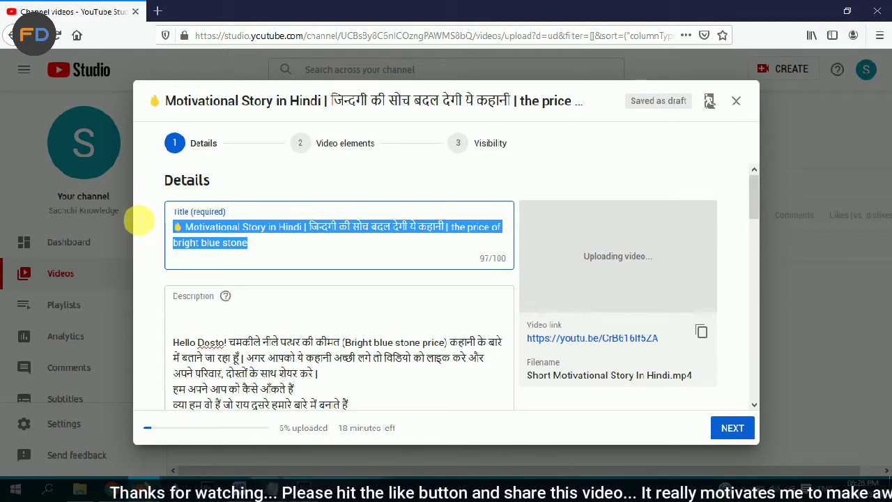
left_click(187, 317)
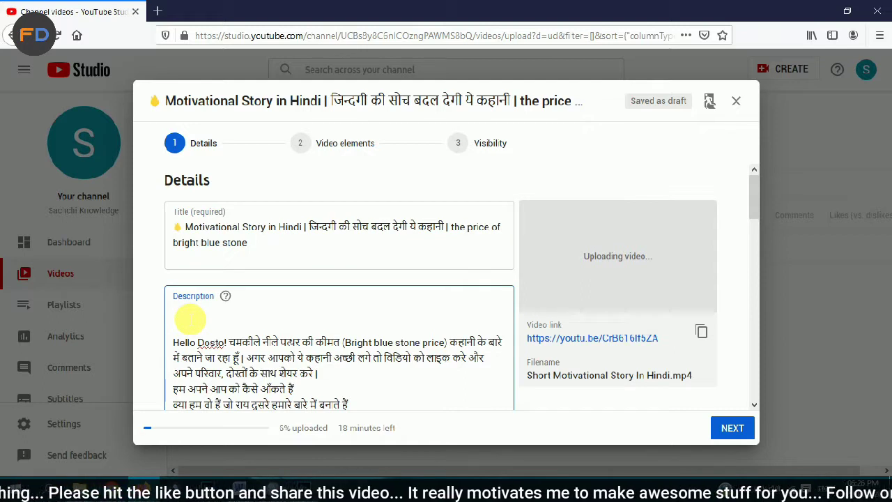
type("✋ Motivational Story in Hindi | जिन्दगी की सोच बदल देगी ये कहानी | the price of bright blue stone")
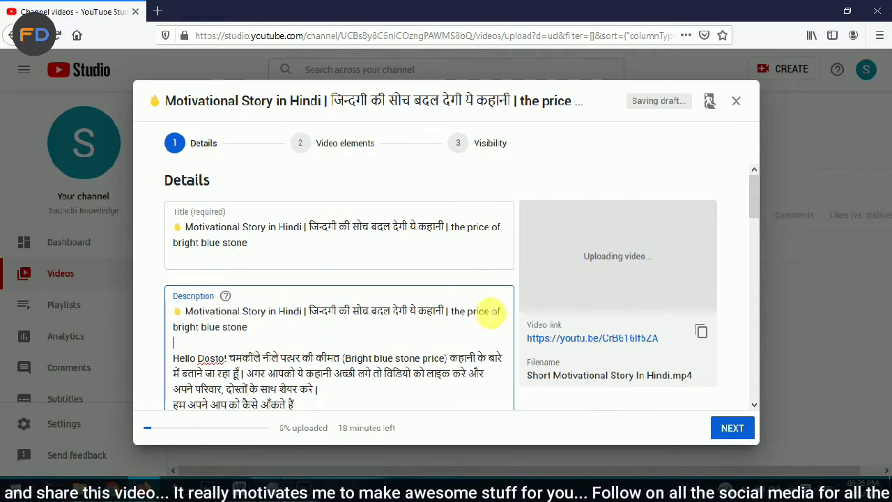
Upload the image "Motivational video" from the New Video Banner folder as the custom thumbnail
left_click_drag(755, 193, 759, 326)
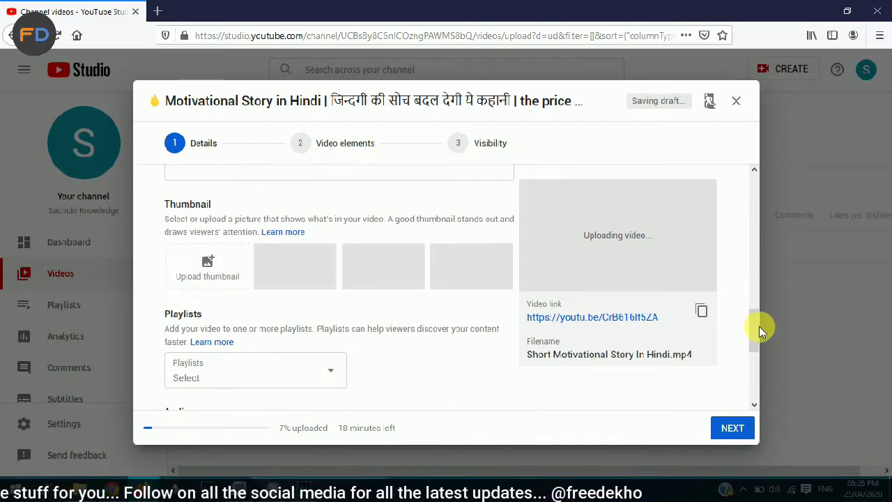
left_click_drag(166, 204, 239, 200)
left_click(240, 201)
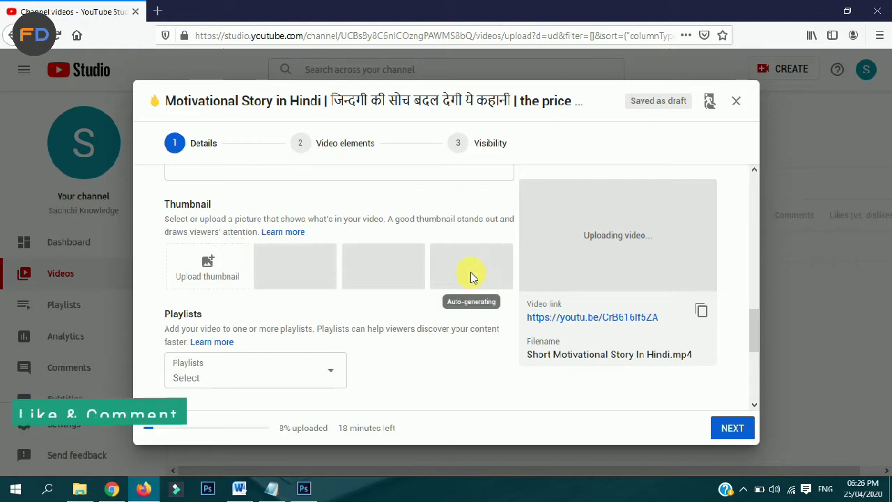
left_click(208, 264)
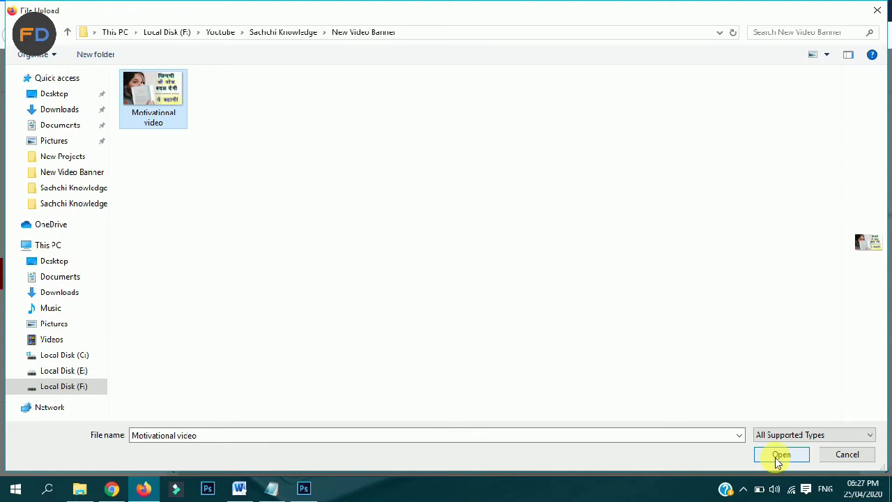
left_click(777, 458)
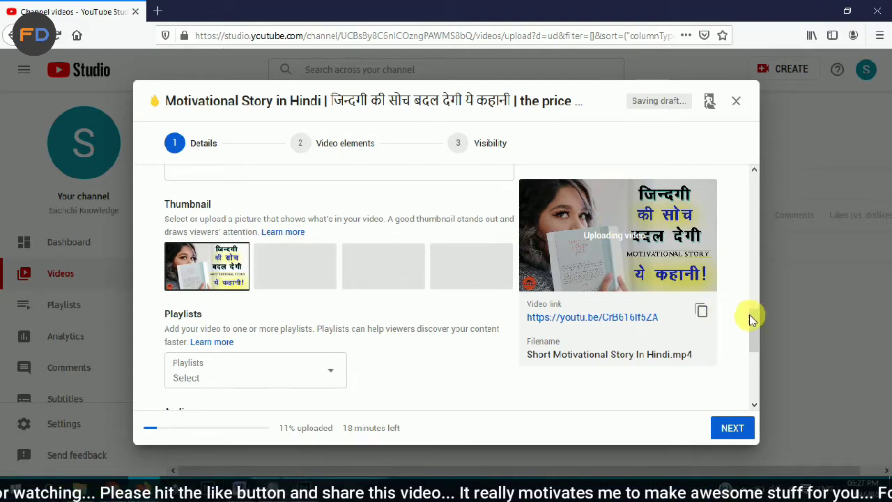
Create a public playlist titled "Motivational Story in Hindi" and assign the video to it
left_click_drag(751, 317, 753, 339)
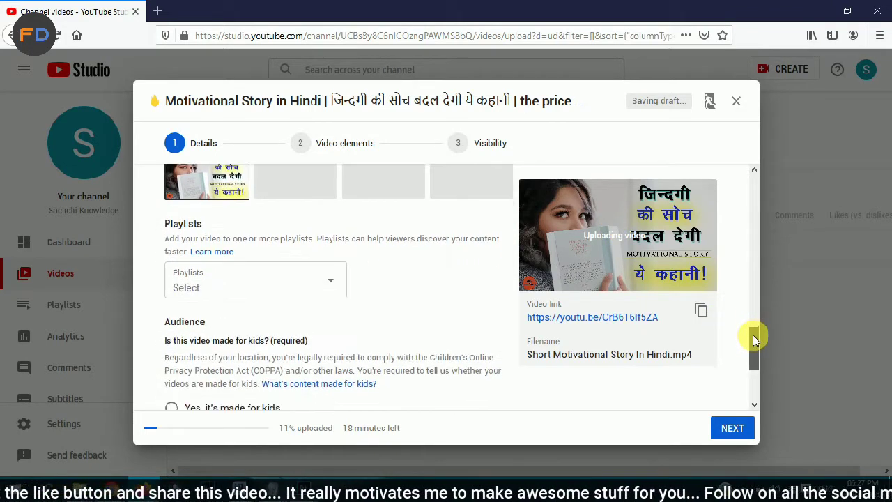
left_click(222, 280)
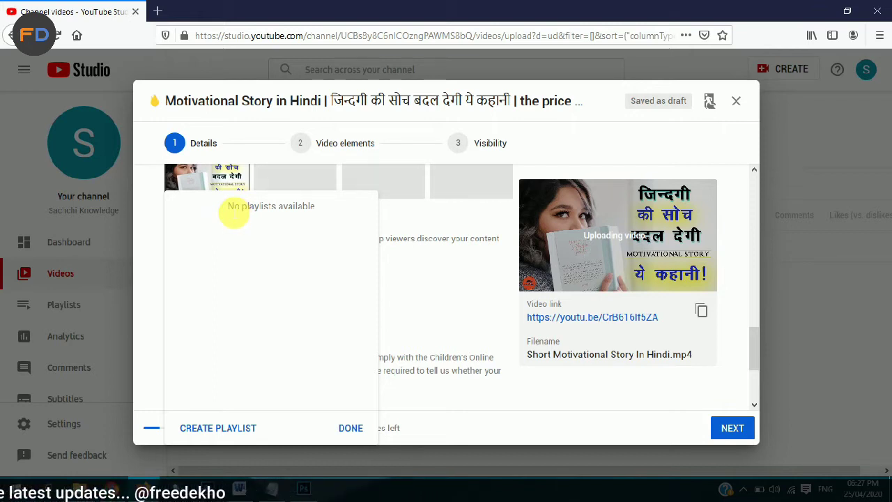
left_click(233, 435)
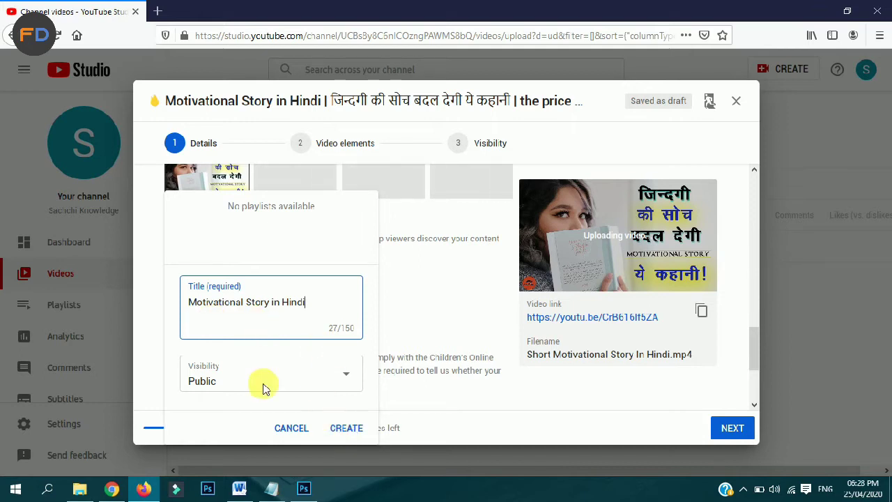
left_click(345, 432)
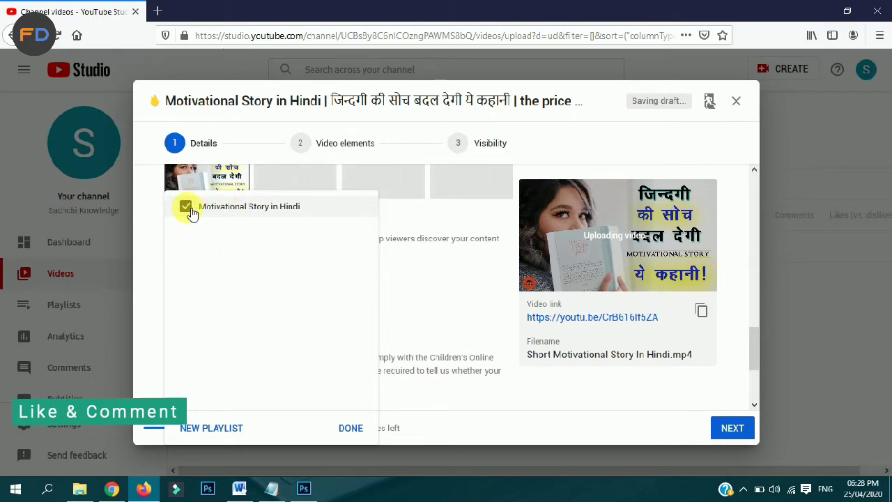
left_click(349, 434)
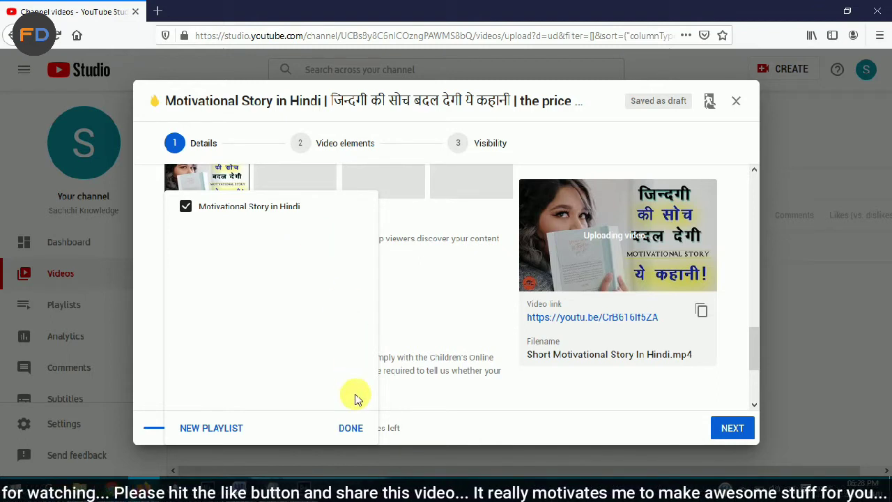
left_click(354, 428)
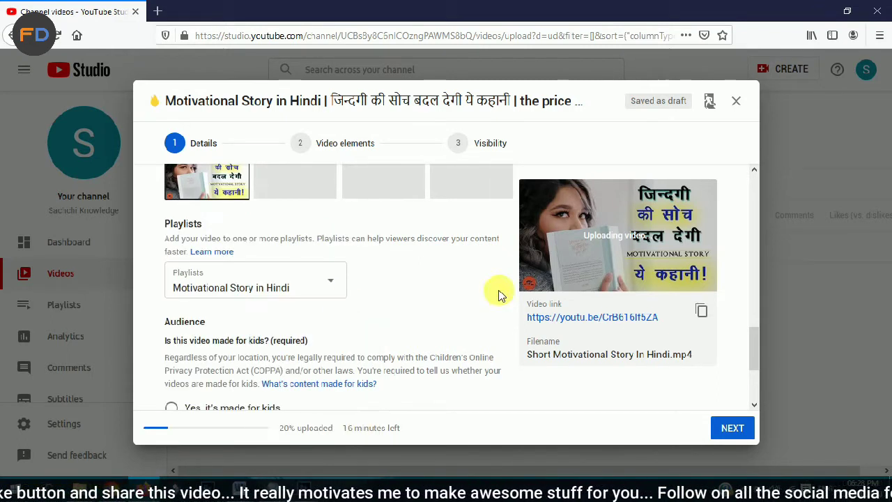
Expand the additional video options and add the tags from the Word document, from "The price of bright blue stone" through "story"
left_click_drag(752, 342, 757, 386)
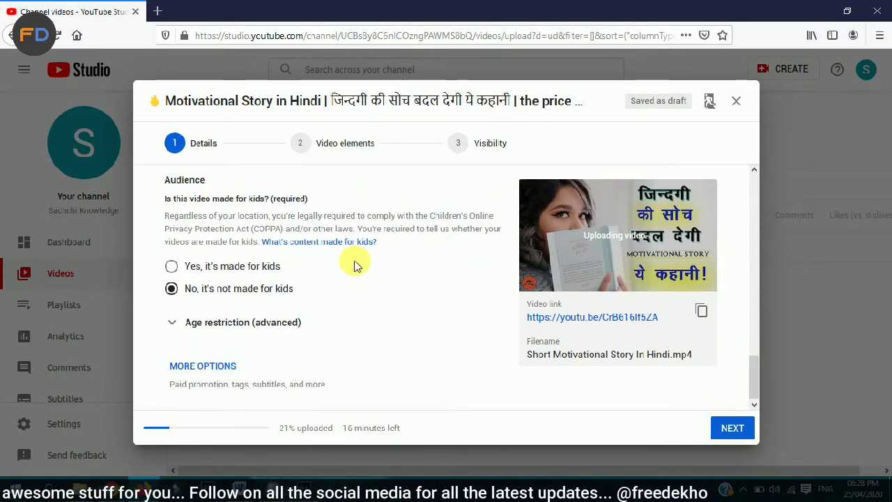
left_click(198, 374)
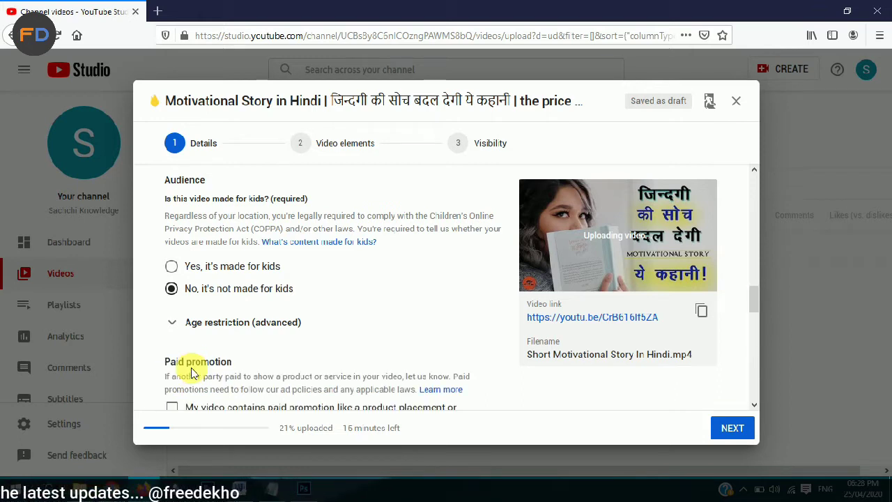
left_click_drag(756, 299, 756, 335)
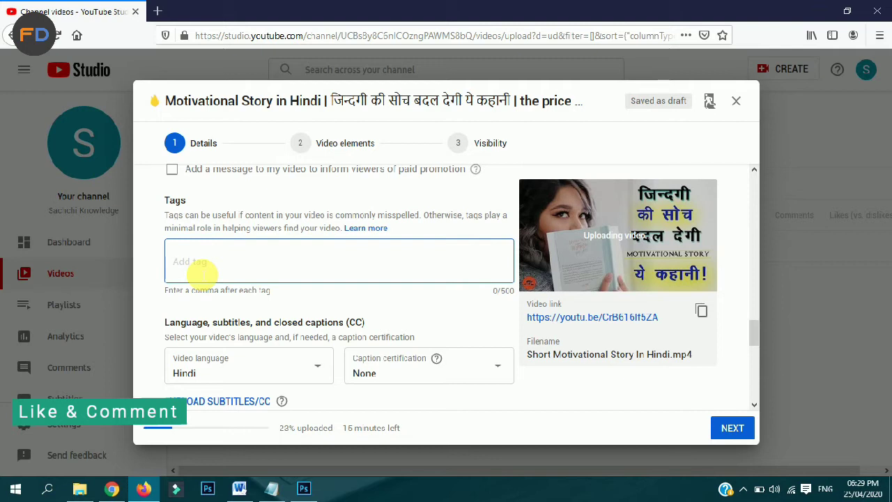
left_click(239, 487)
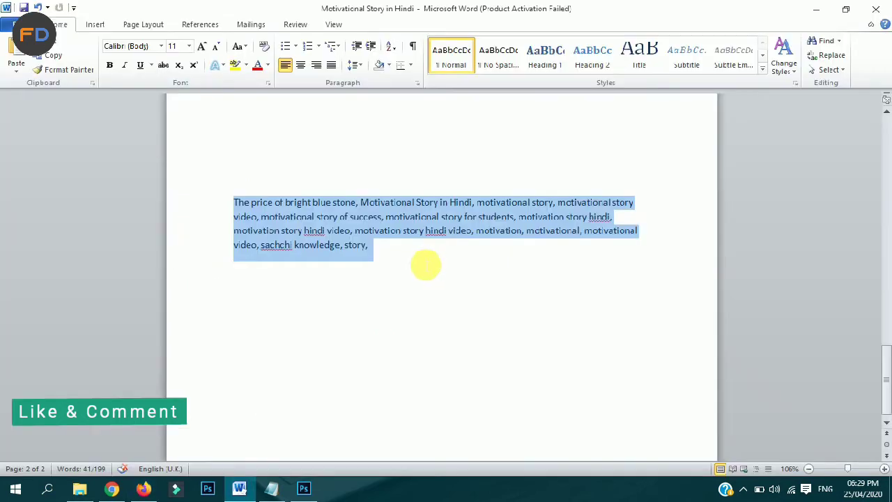
left_click(239, 492)
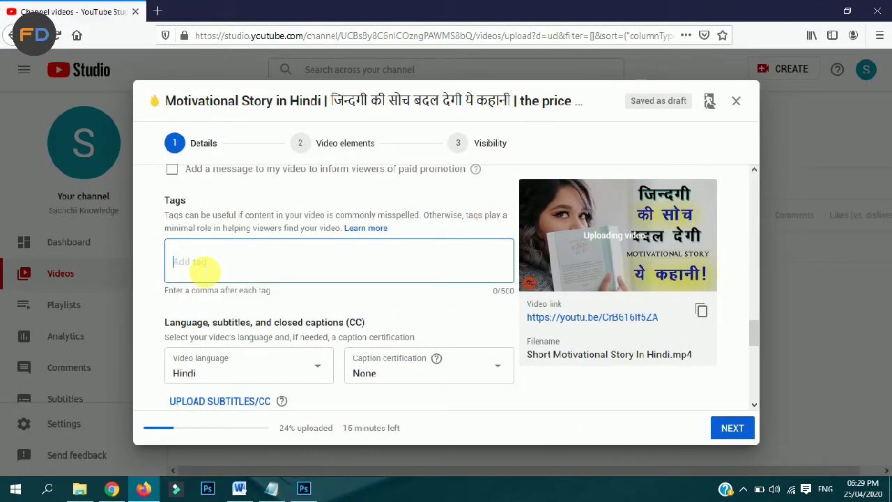
type("The price of bright blue stone, Motivational Story in Hindi, motivational story, motivational story video, motivational story of success, motivational story for students, motivation story hindi, motivation story hindi video, motivation, motivational, motivational video, sachchi knowledge, story")
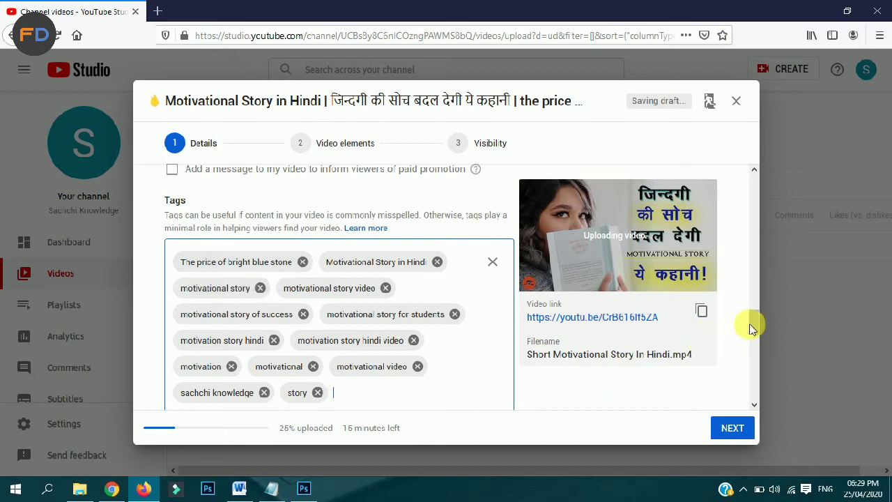
left_click_drag(752, 324, 753, 358)
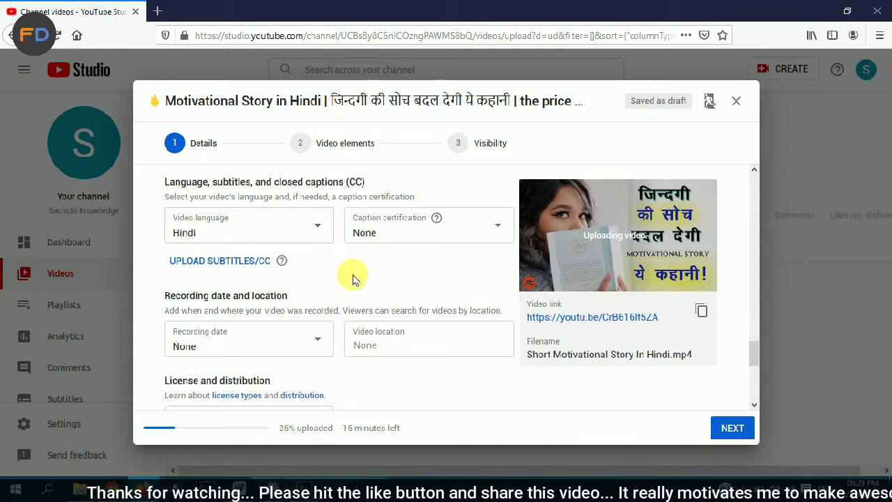
Set the video's recording date to Apr 25, 2020
scroll(754, 349, "down", 2)
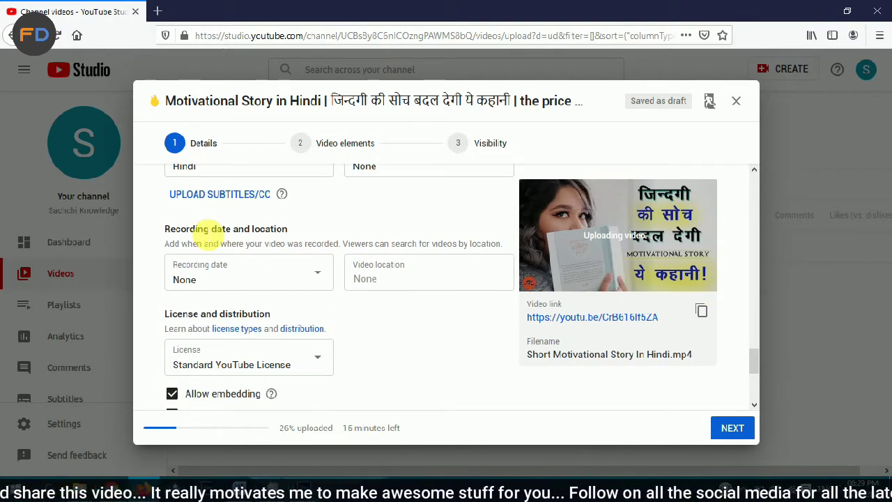
left_click(205, 280)
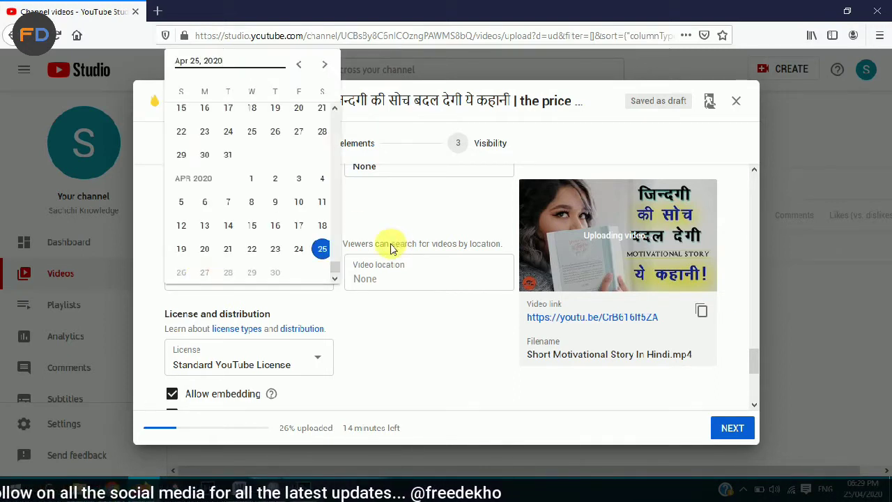
left_click(322, 249)
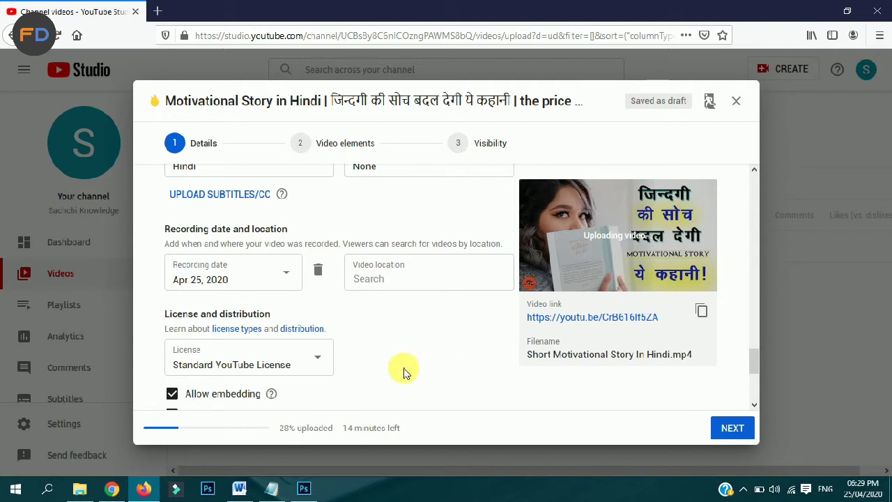
Set the video's category to Education
left_click_drag(755, 358, 755, 386)
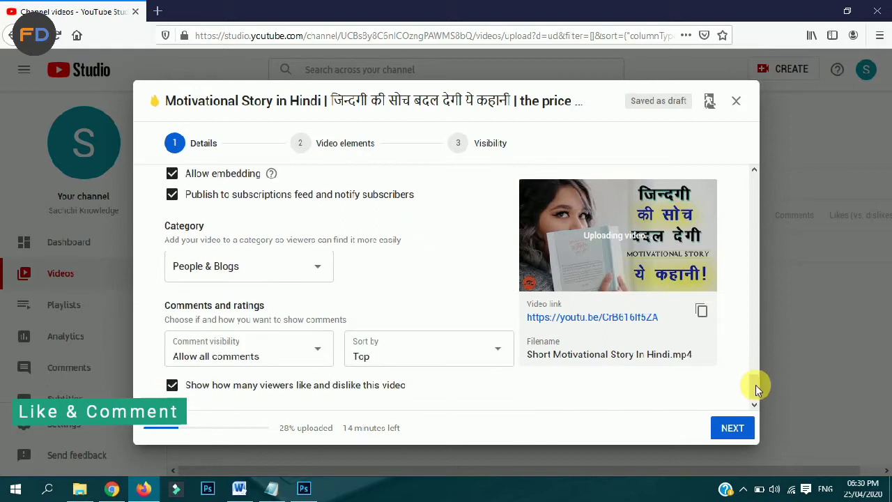
left_click_drag(167, 230, 190, 234)
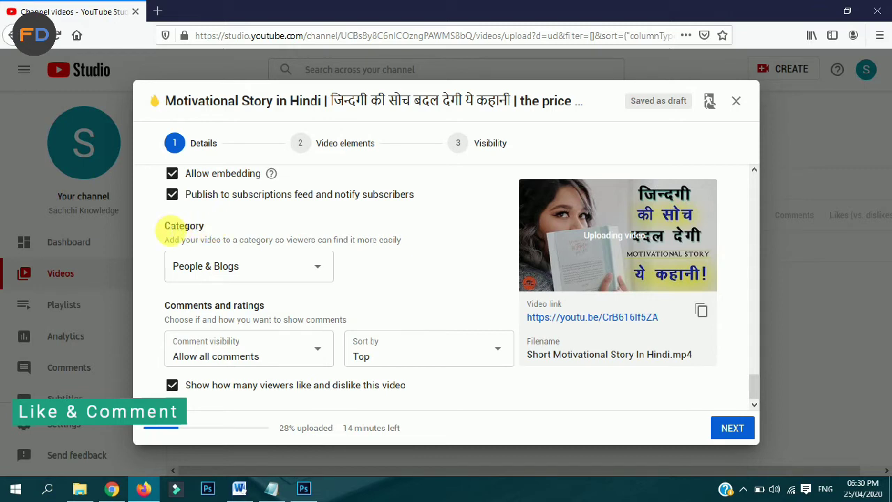
left_click_drag(166, 229, 222, 228)
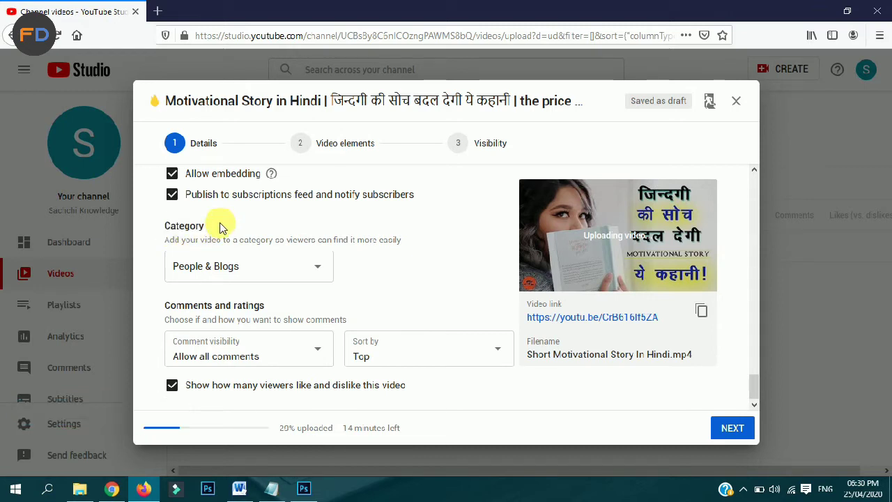
left_click(234, 280)
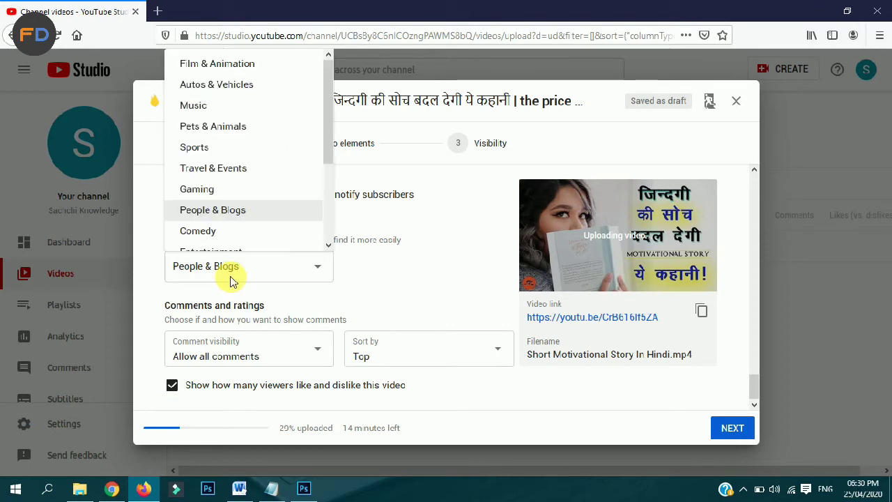
left_click_drag(329, 128, 330, 204)
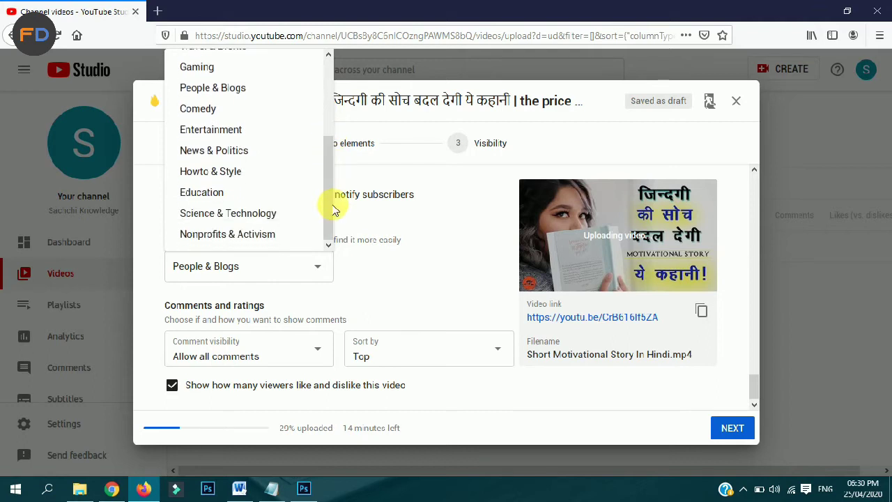
left_click(213, 193)
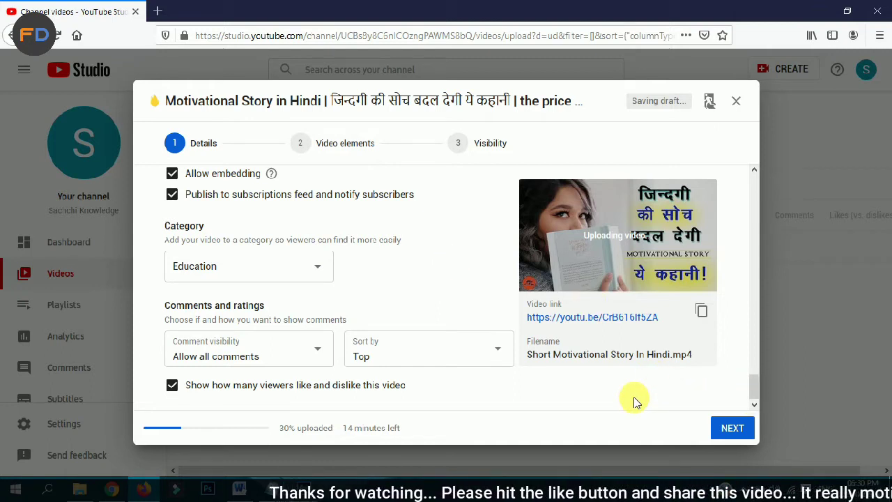
Proceed from the video details through the video elements stage to the visibility settings without adding an end screen or cards
left_click(730, 428)
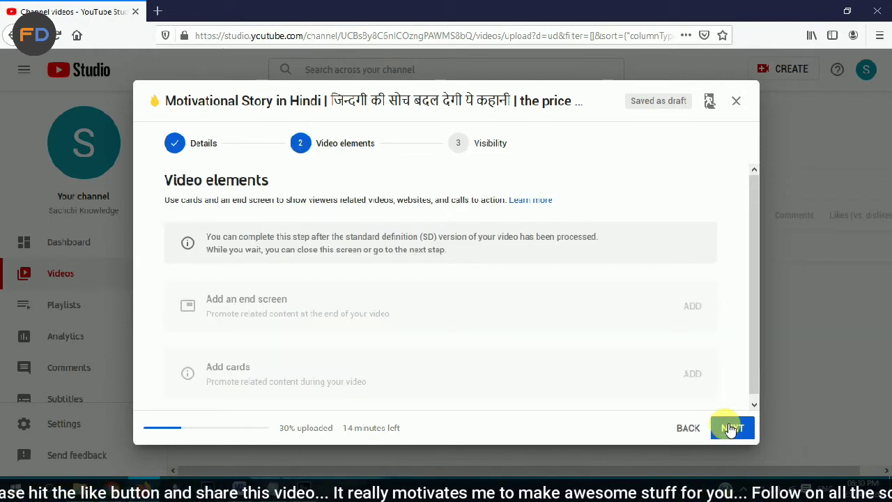
scroll(743, 229, "down", 1)
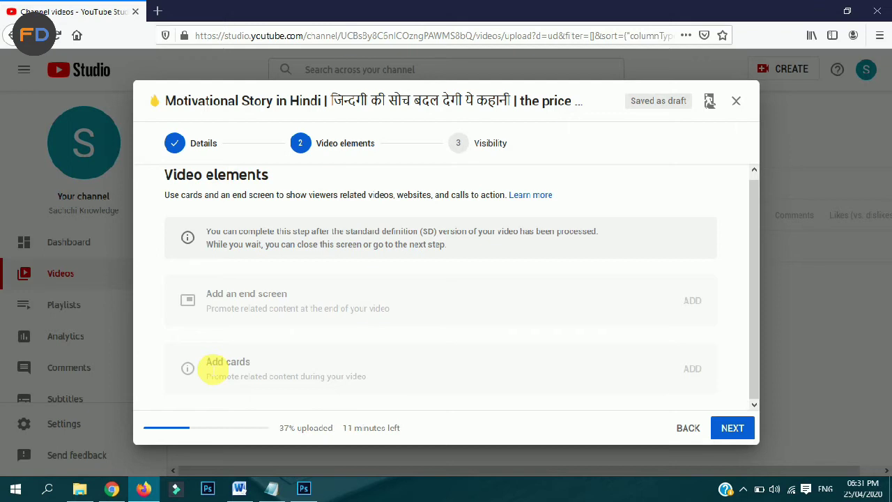
left_click_drag(216, 368, 319, 368)
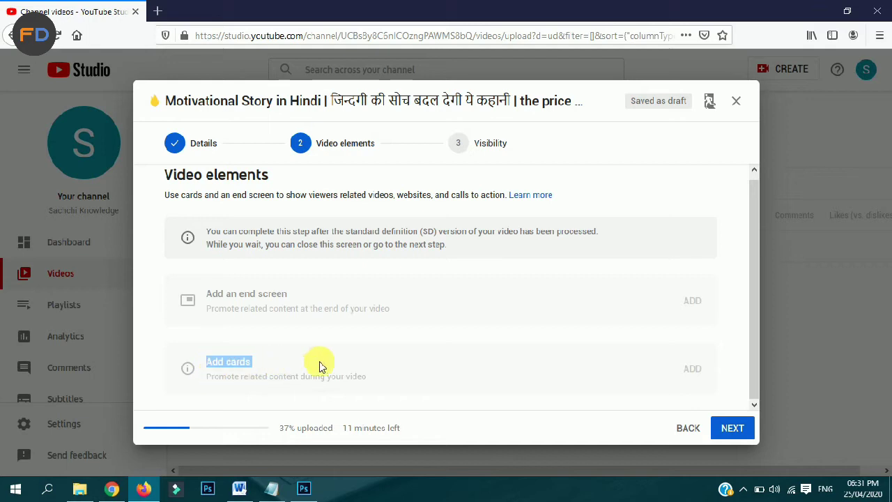
left_click(486, 357)
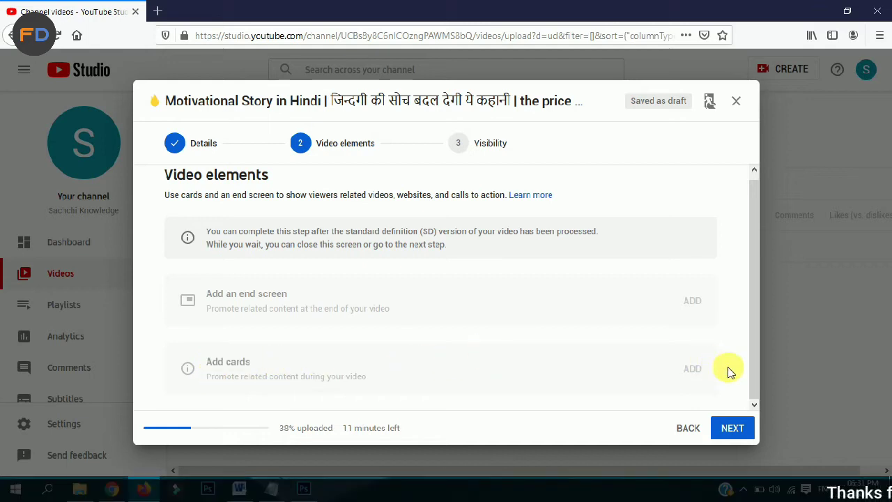
left_click(757, 359)
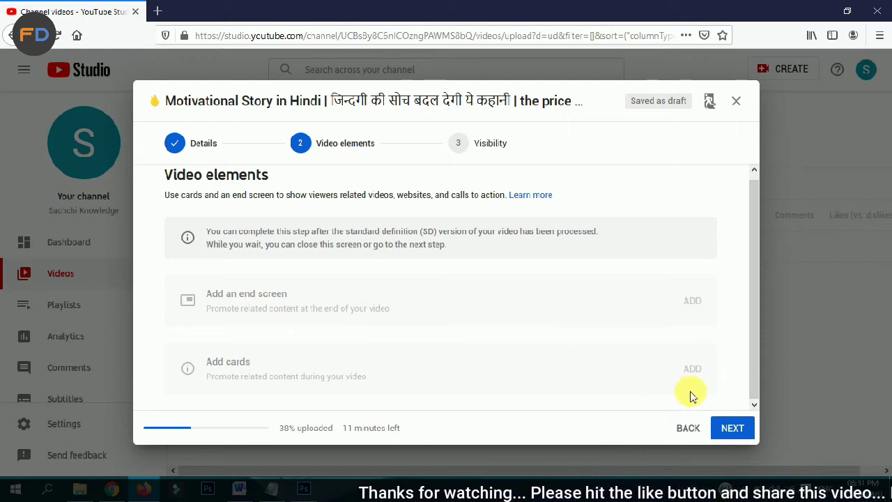
left_click(730, 428)
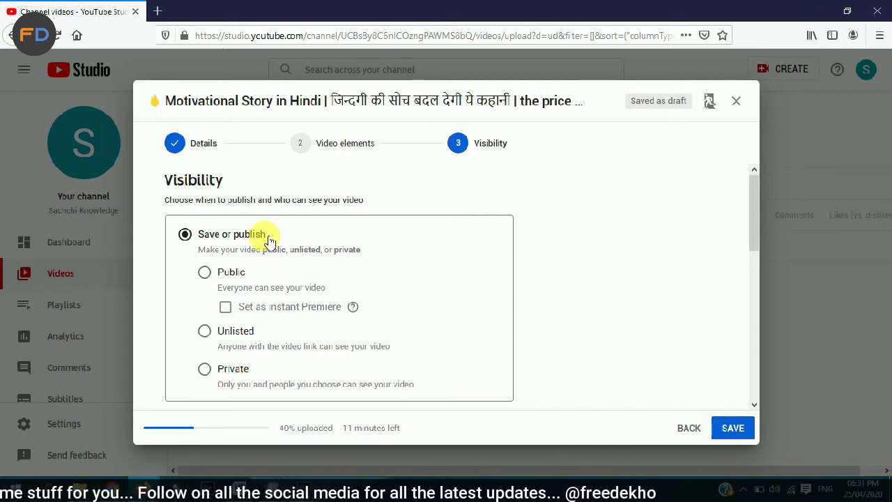
Try the Public and Unlisted visibility options, and choose Private for the video
left_click(205, 272)
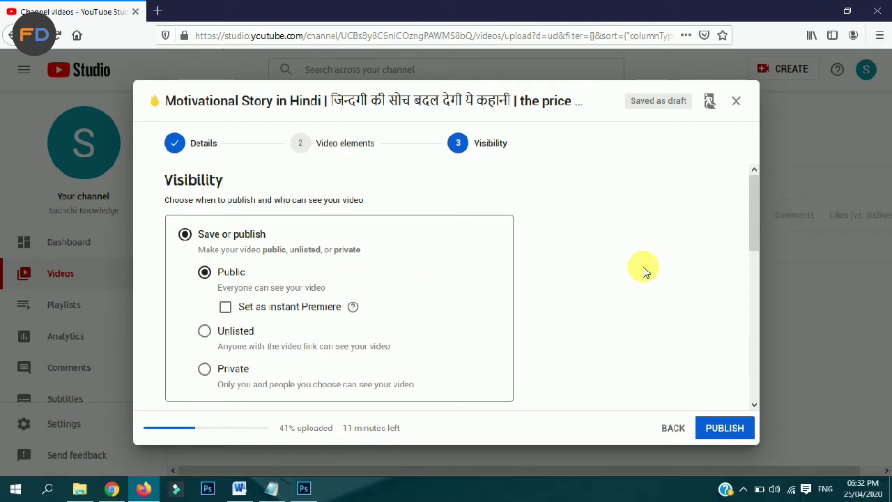
left_click(205, 331)
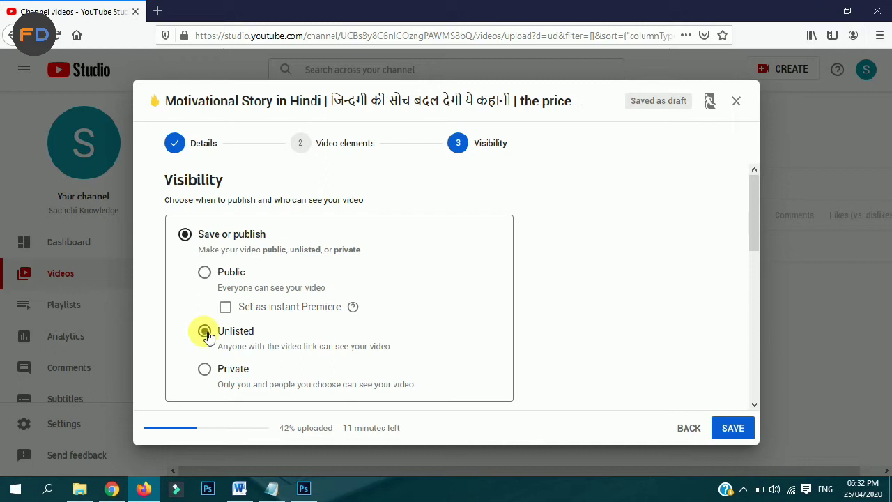
left_click(204, 369)
Try scheduling the video to become public on Apr 26, 2020 at 2:00 PM
left_click_drag(753, 223, 753, 264)
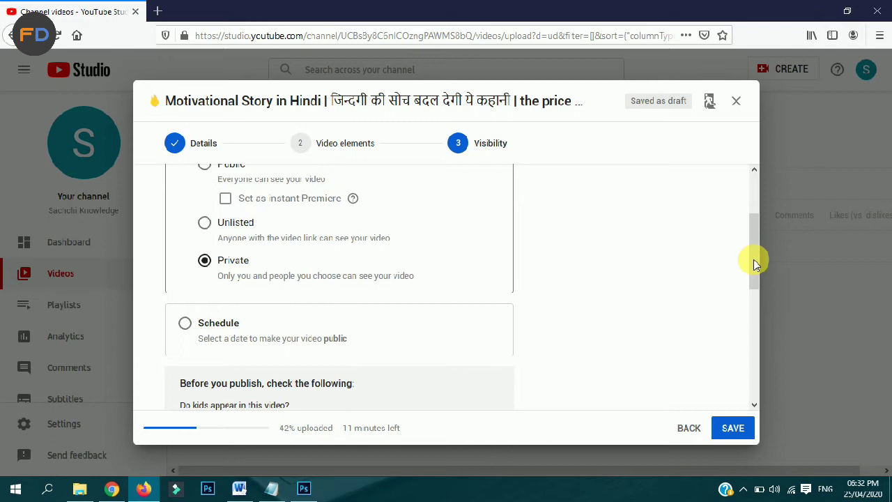
left_click(187, 324)
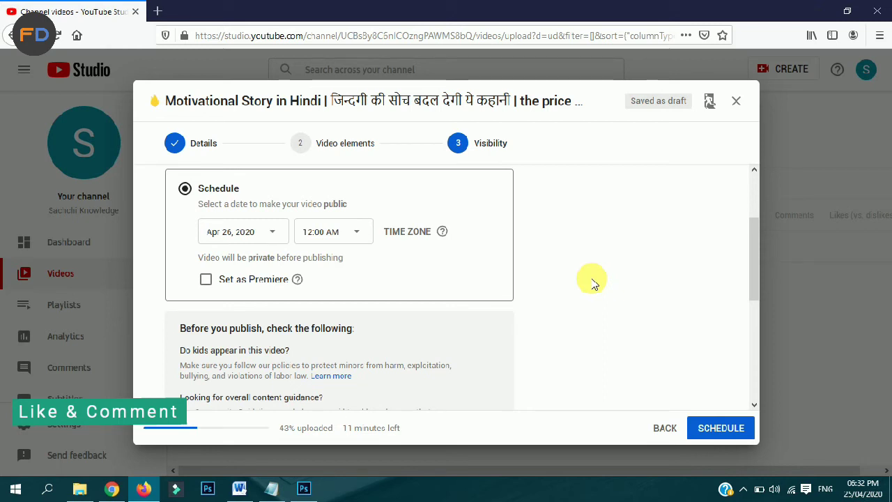
left_click(272, 234)
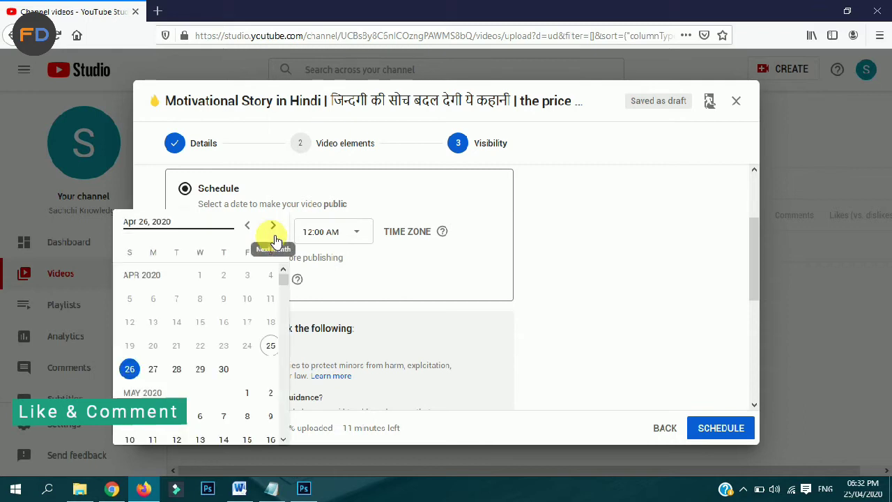
left_click(132, 368)
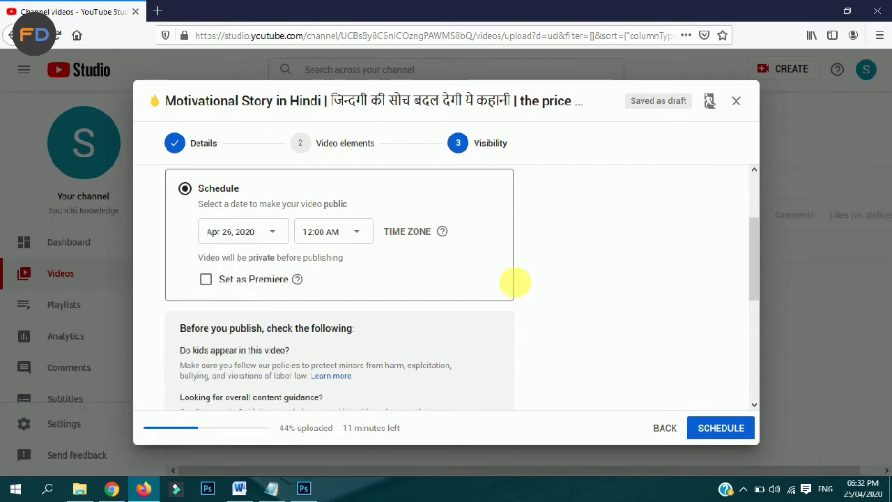
left_click(354, 232)
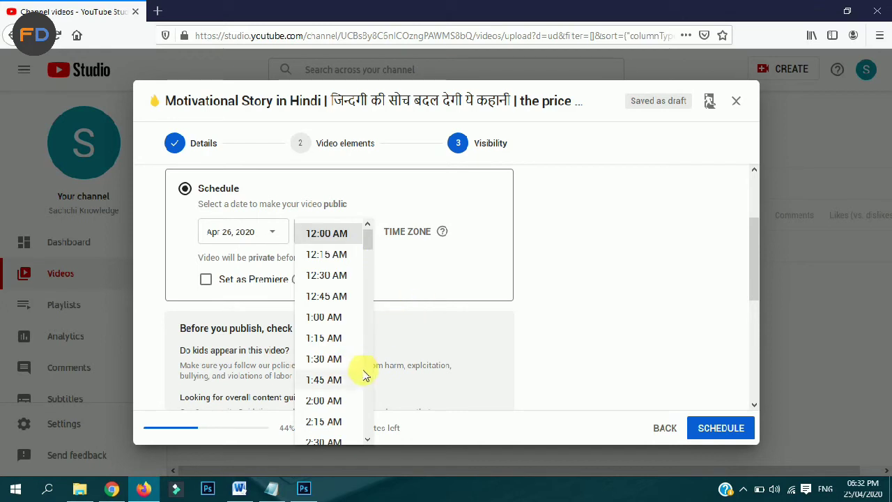
scroll(366, 371, "down", 10)
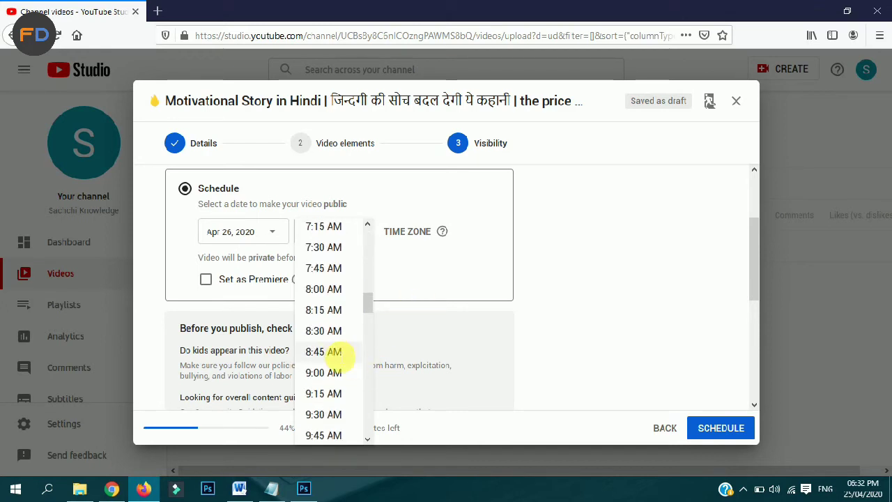
scroll(369, 393, "down", 10)
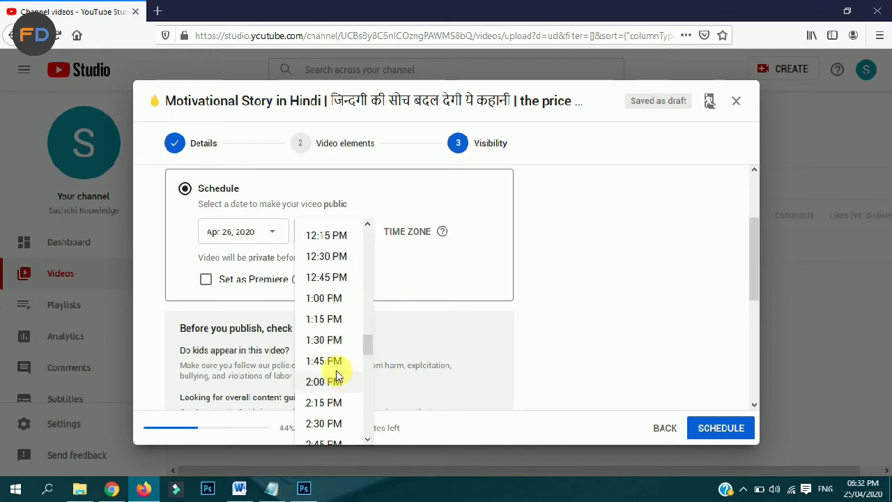
left_click(324, 382)
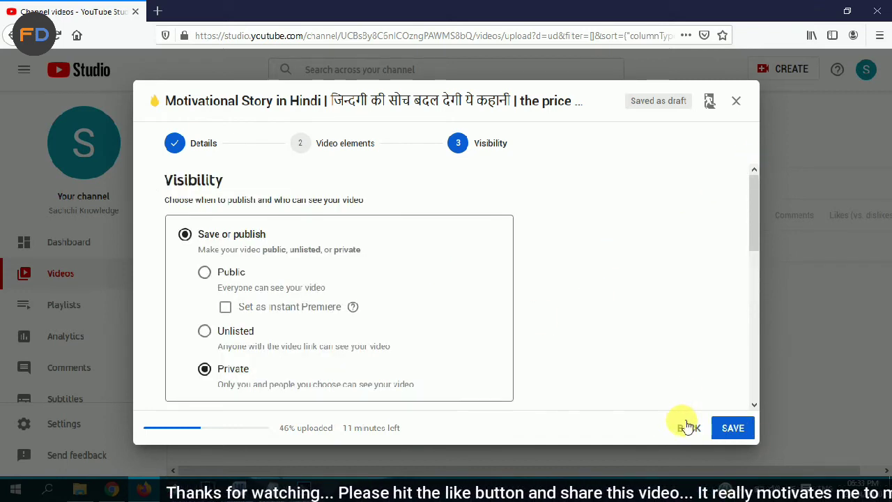
Go back to the video details, return to the video elements stage and open the card editor for the video
left_click(685, 428)
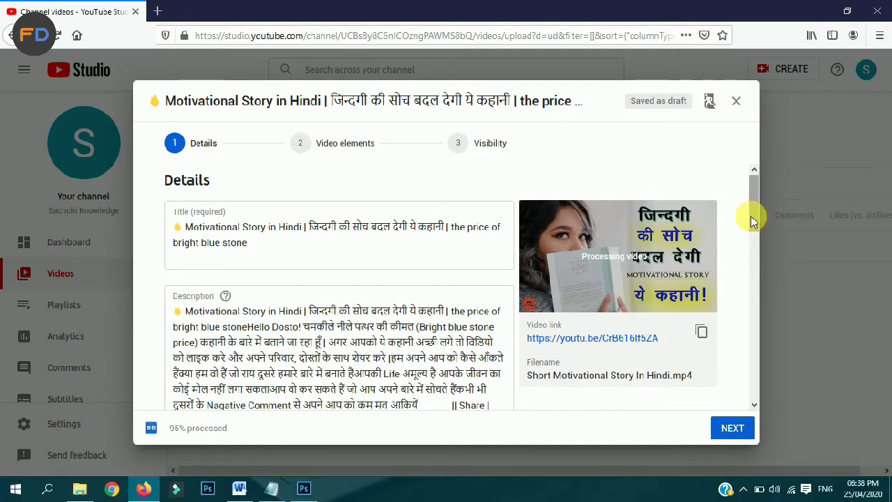
left_click(732, 428)
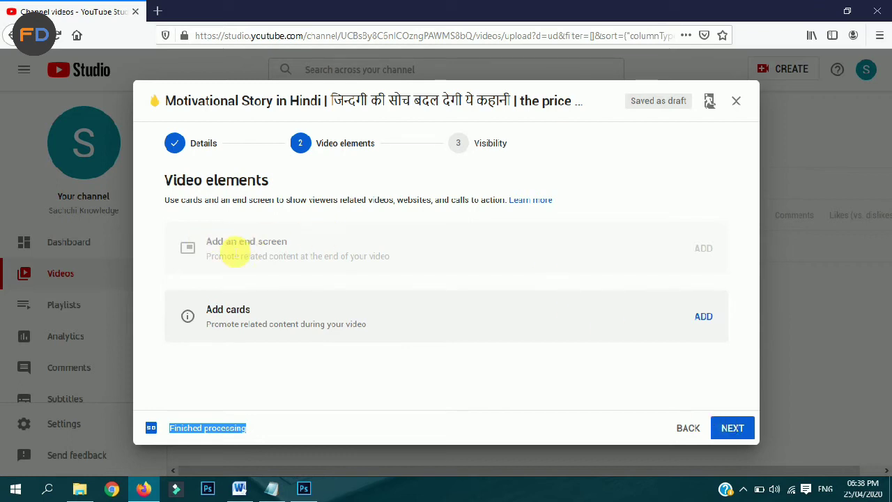
left_click_drag(207, 245, 356, 248)
left_click(355, 248)
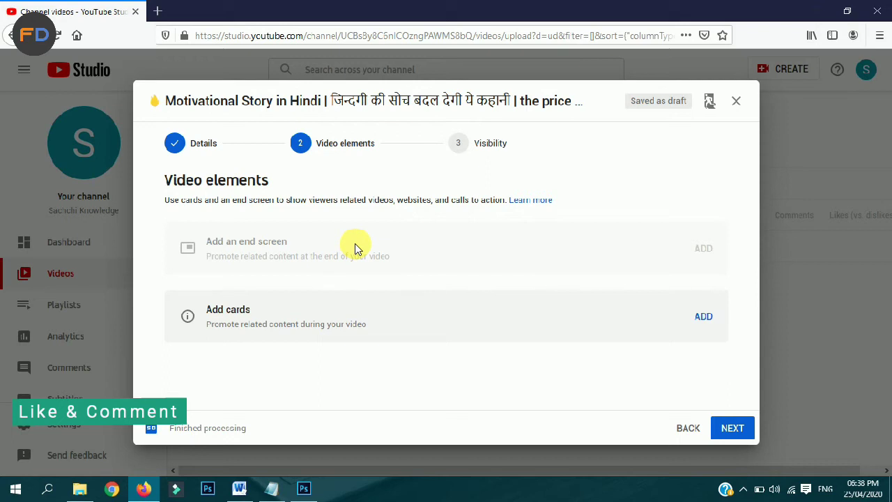
left_click(704, 318)
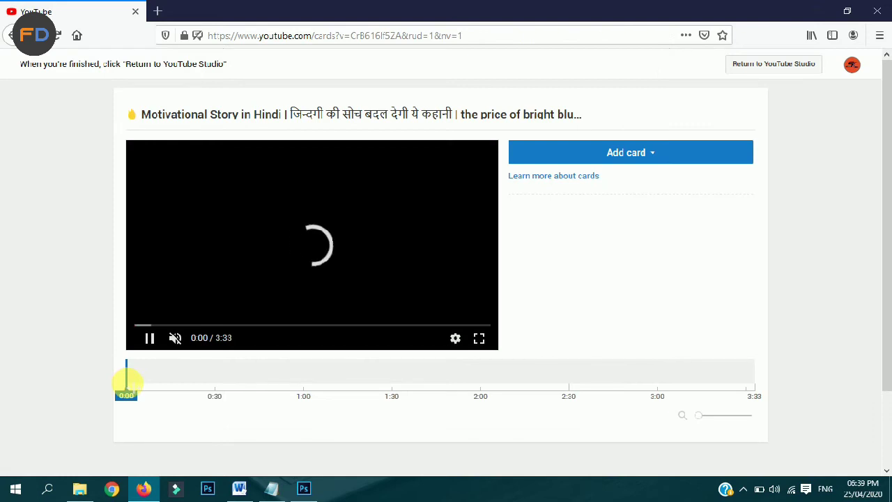